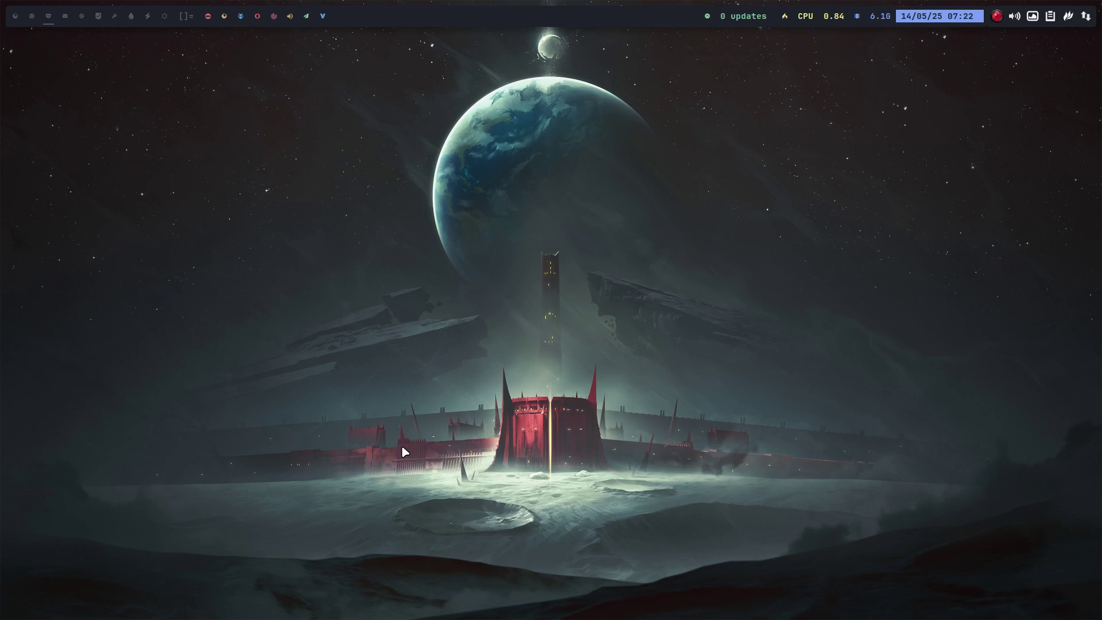
Launch the tweak tool with 'att' from a new terminal and authorize it with the password.
{"action": "key", "text": "super+Return"}
{"action": "type", "text": "a"}
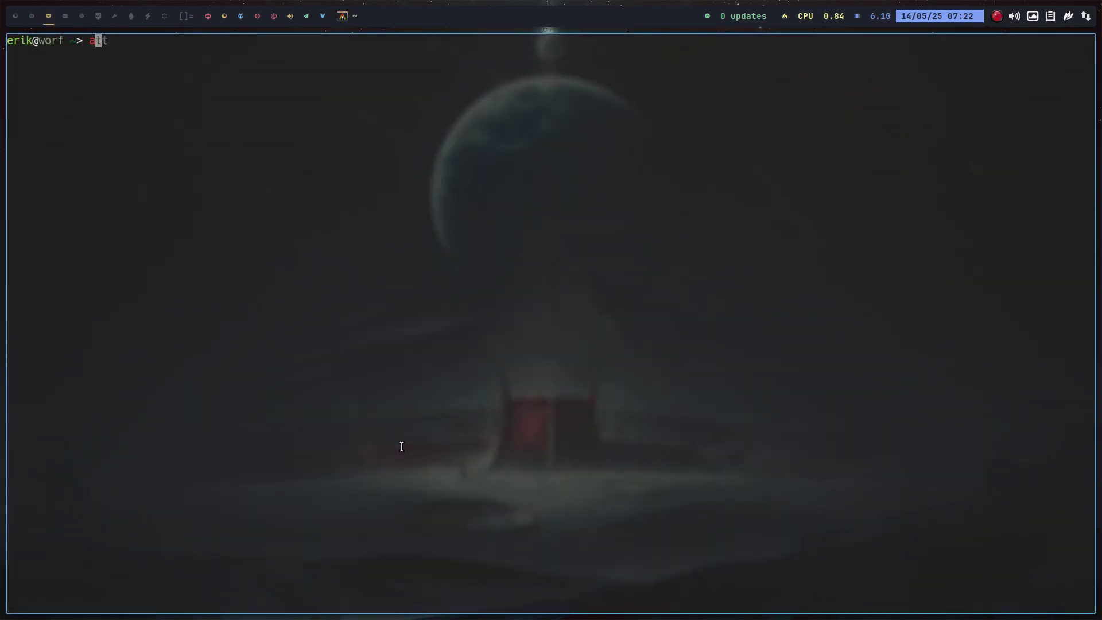
{"action": "type", "text": "tt"}
{"action": "key", "text": "Return"}
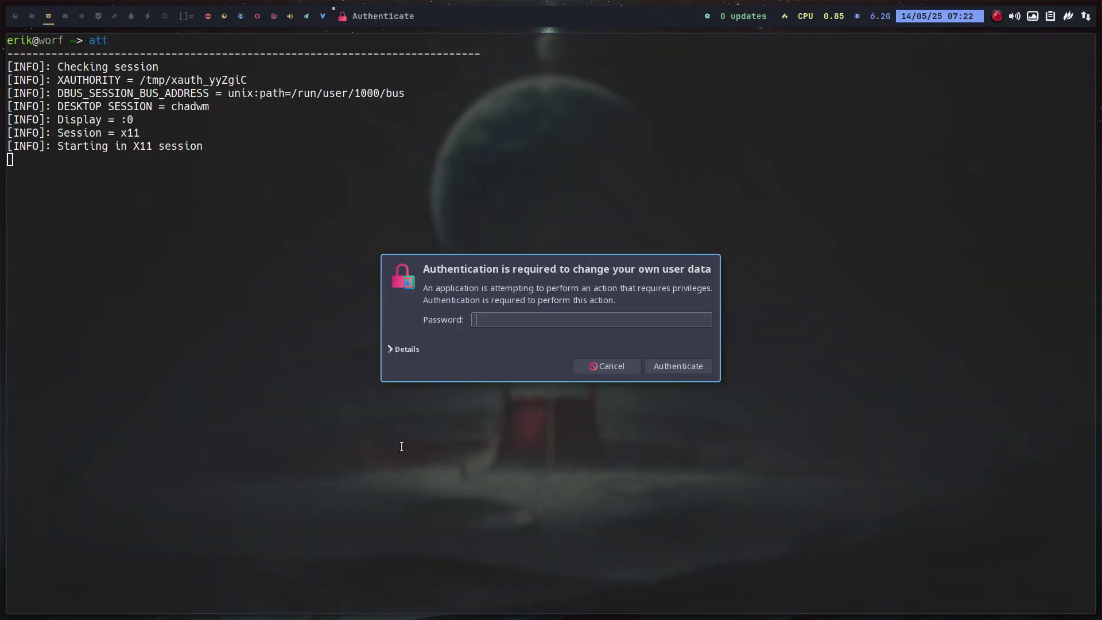
{"action": "type", "text": "******"}
{"action": "key", "text": "Return"}
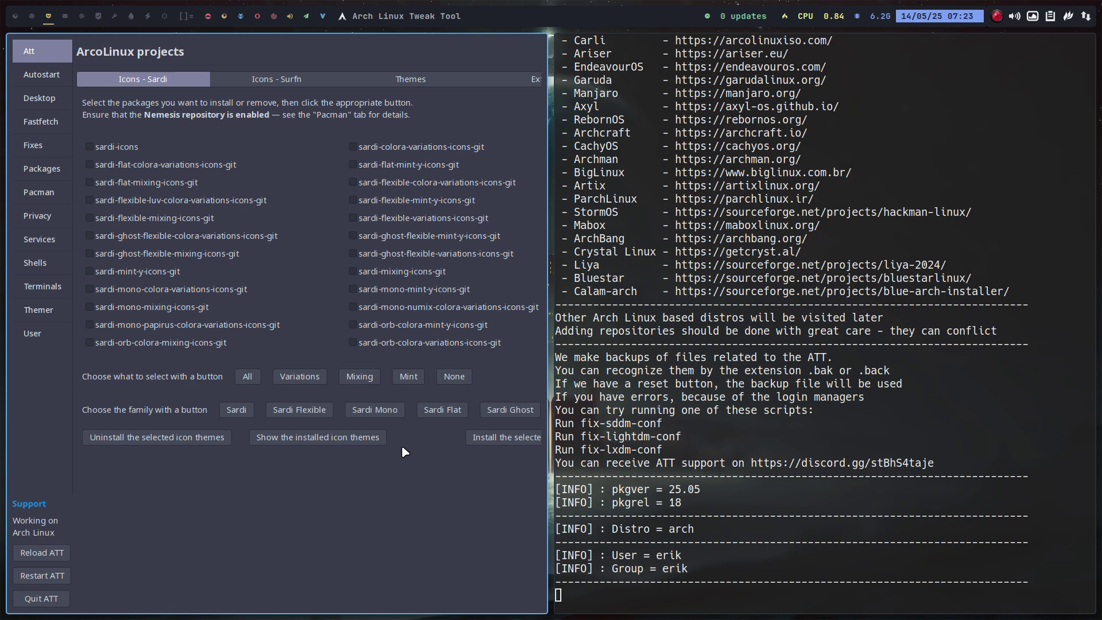
In a second terminal, try the system update (first typed 'udpate') and retry it.
{"action": "key", "text": "super+Return"}
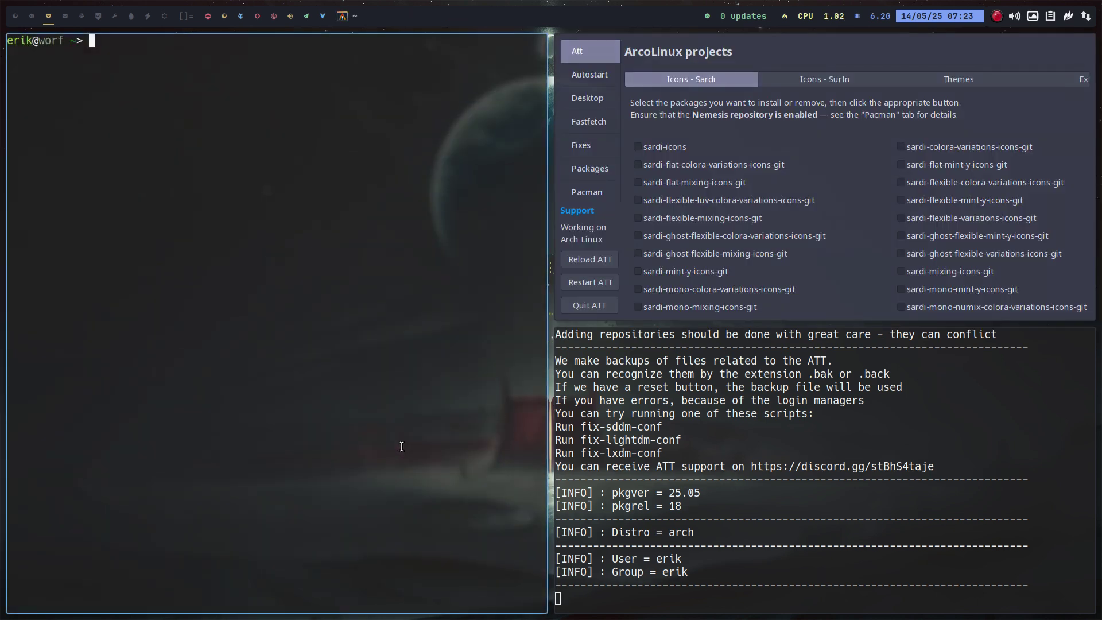
{"action": "type", "text": "udpate"}
{"action": "key", "text": "Return"}
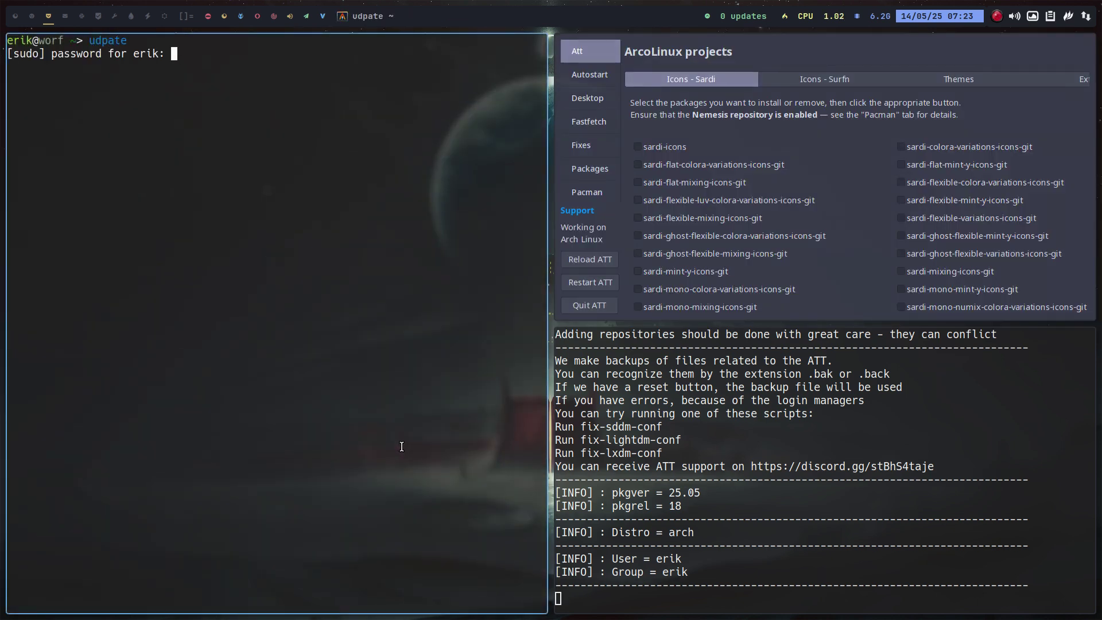
{"action": "key", "text": "Return"}
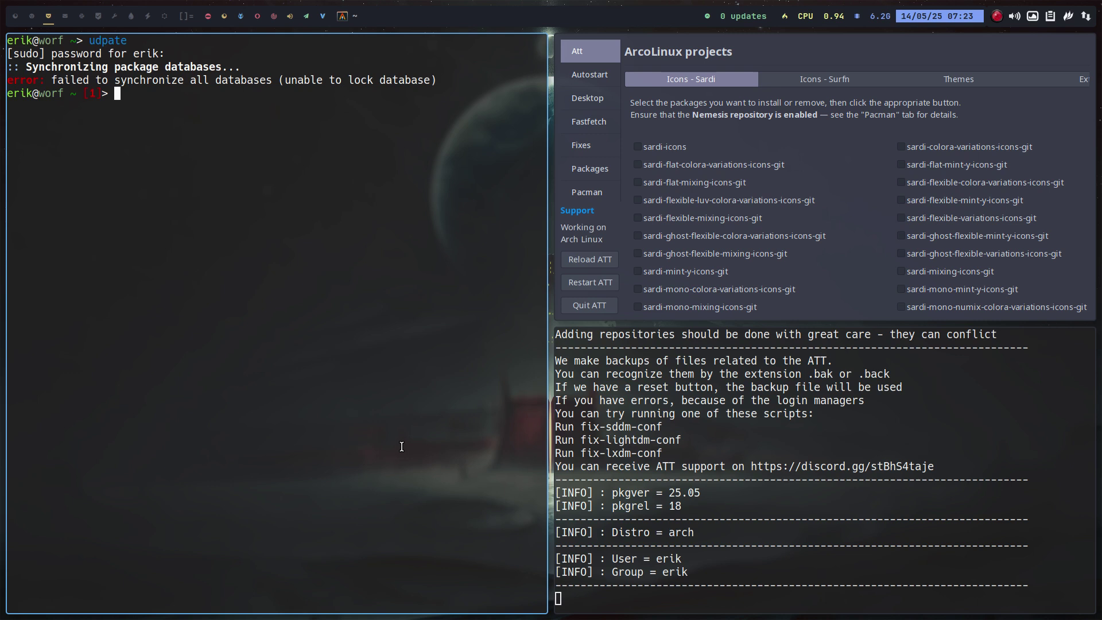
{"action": "key", "text": "Up"}
{"action": "key", "text": "Return"}
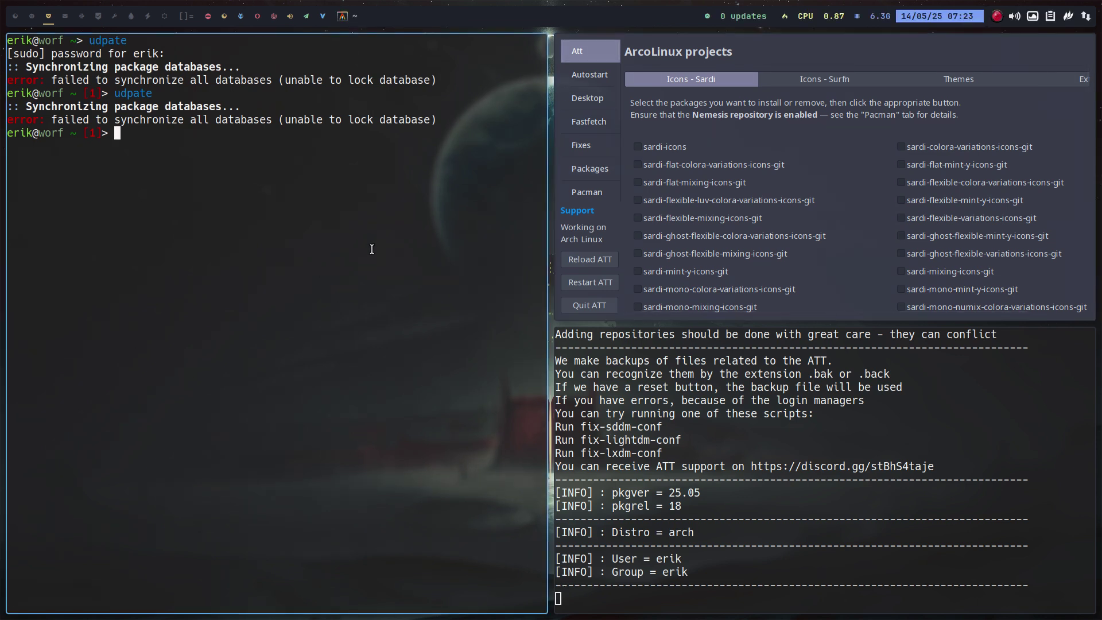
Unlock the package database, rerun update to upgrade fastfetch-git, and close the terminal.
{"action": "type", "text": "unloc"}
{"action": "type", "text": "k"}
{"action": "key", "text": "Return"}
{"action": "type", "text": "update"}
{"action": "key", "text": "Return"}
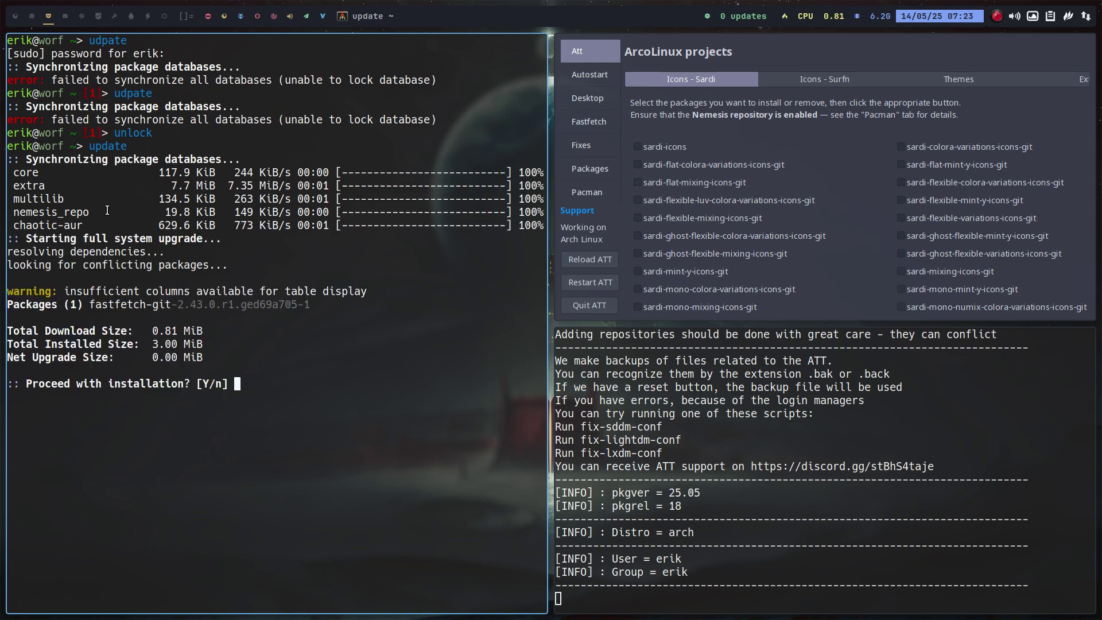
{"action": "left_click_drag", "start_coordinate": [108, 211], "coordinate": [6, 213]}
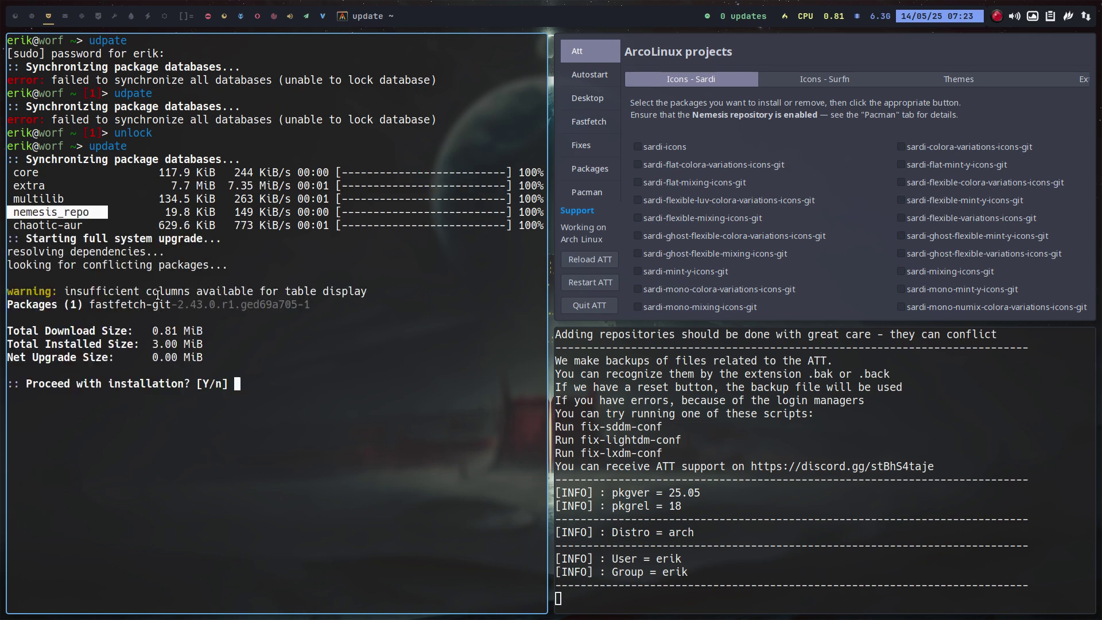
{"action": "key", "text": "Return"}
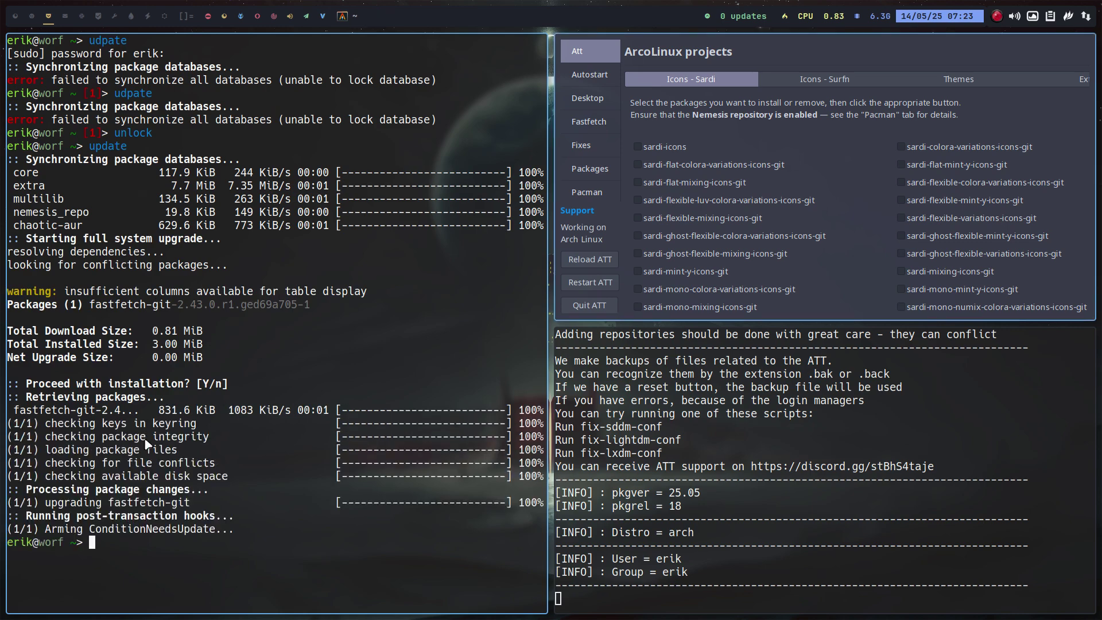
{"action": "key", "text": "super+Return"}
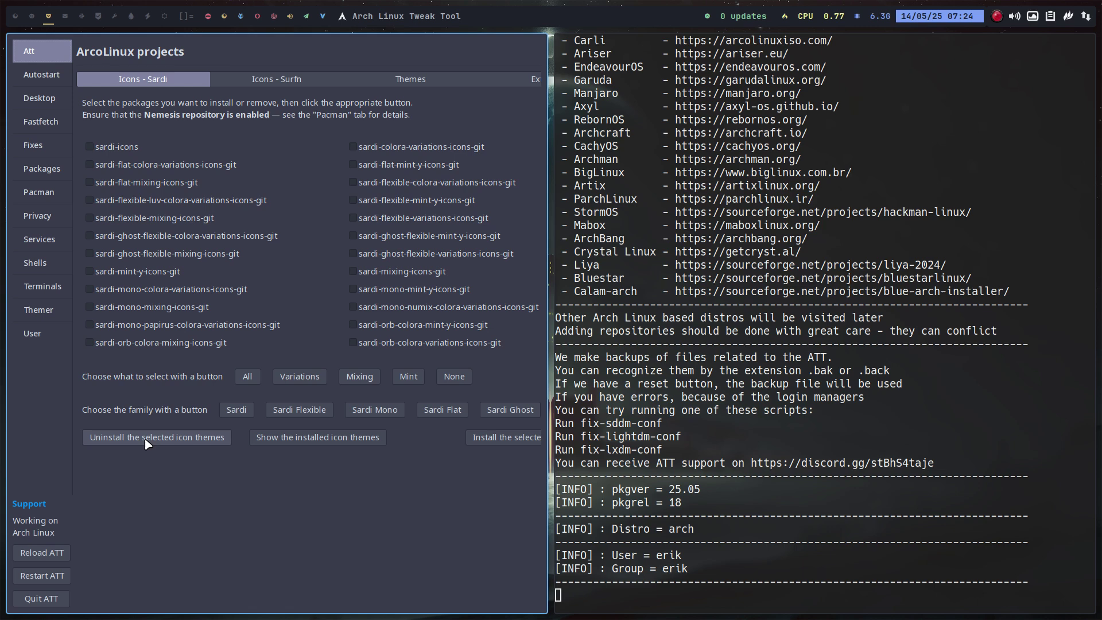
Review the Autostart entries, then switch to the Desktop Installer page offering awesome.
{"action": "left_click", "coordinate": [46, 80]}
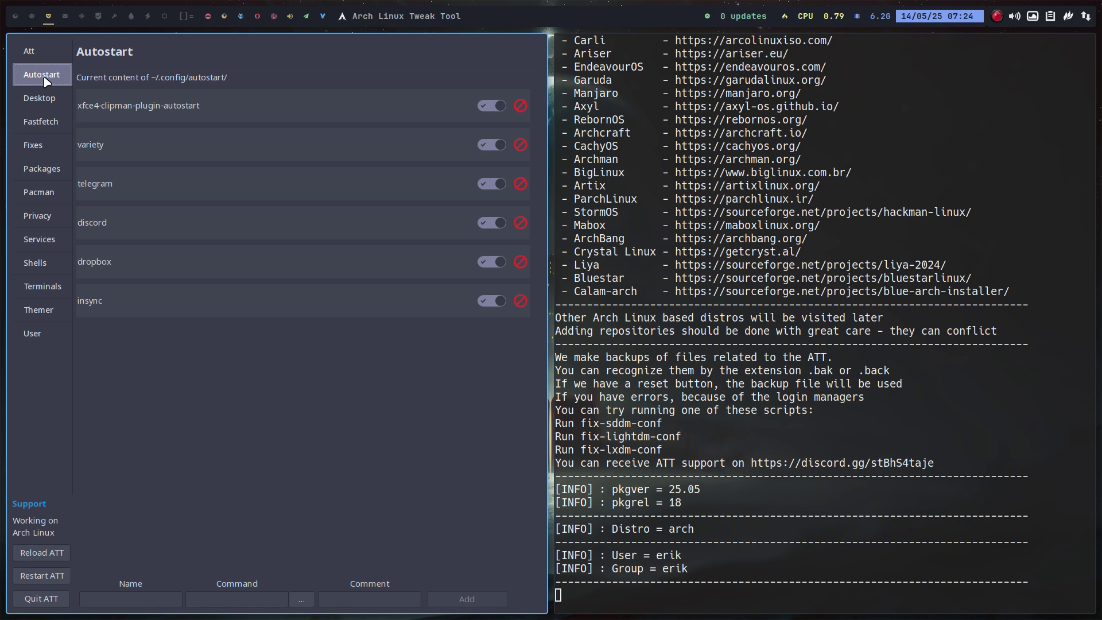
{"action": "left_click", "coordinate": [45, 58]}
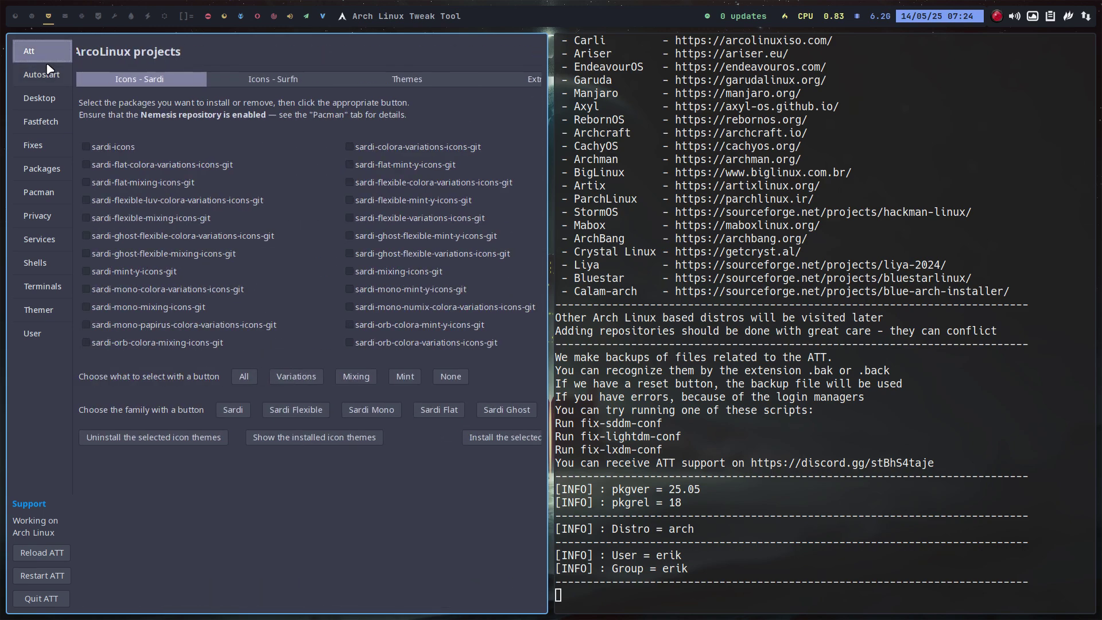
{"action": "left_click", "coordinate": [46, 81]}
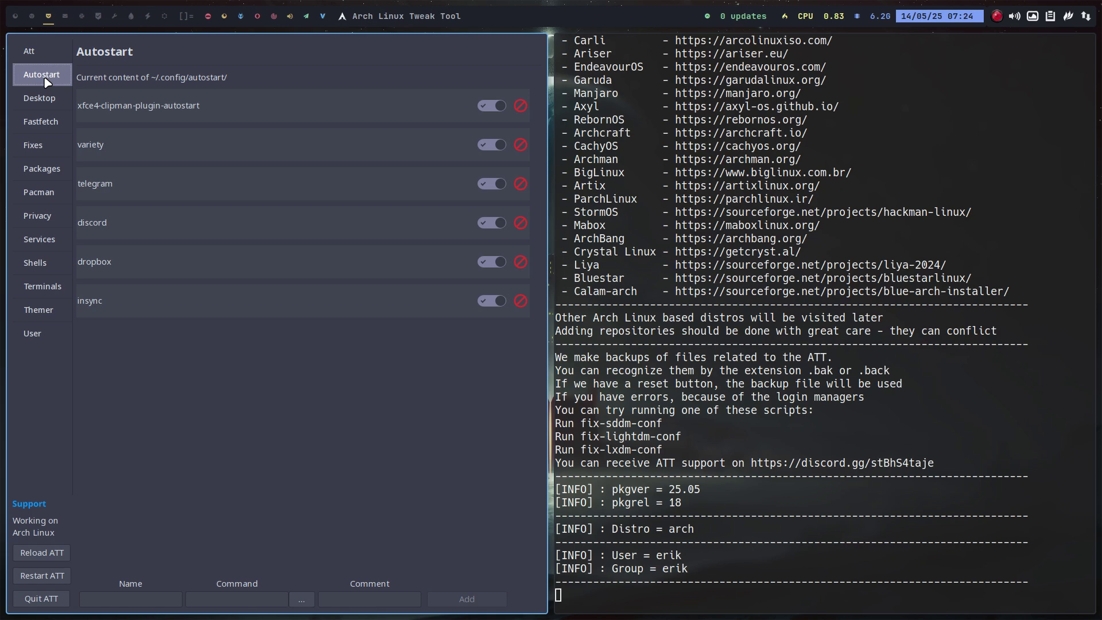
{"action": "left_click", "coordinate": [40, 101]}
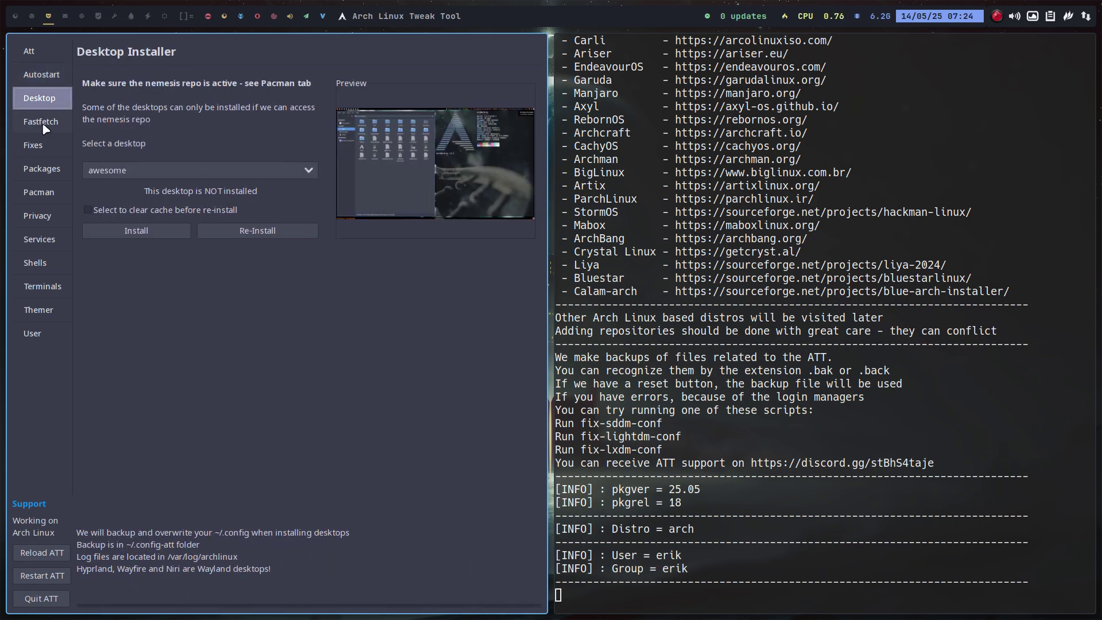
{"action": "left_click", "coordinate": [237, 171]}
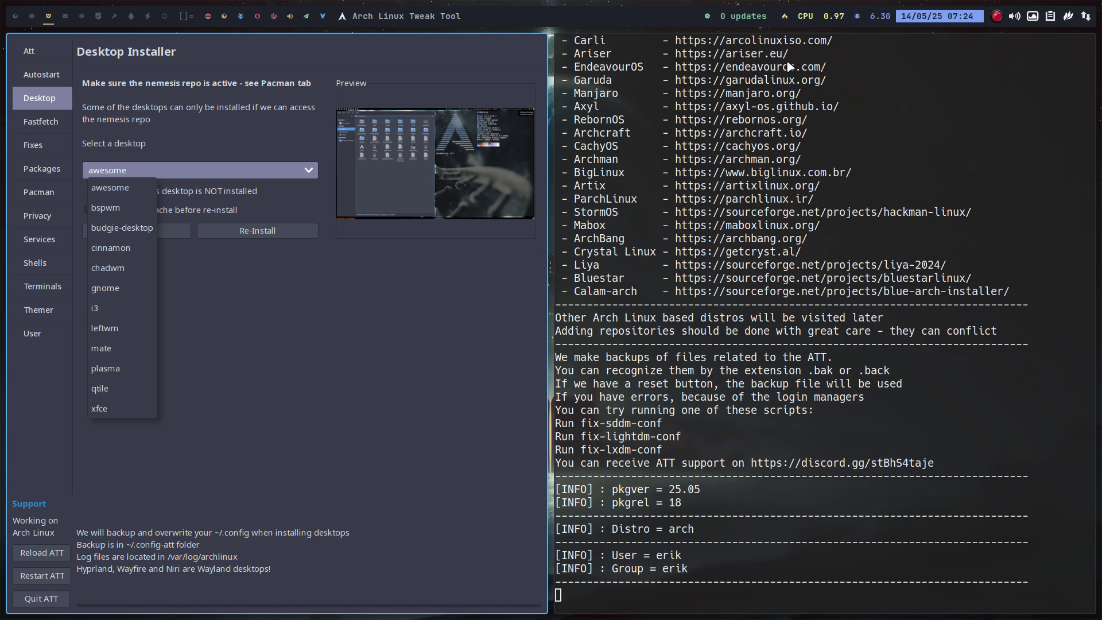
{"action": "left_click", "coordinate": [856, 290]}
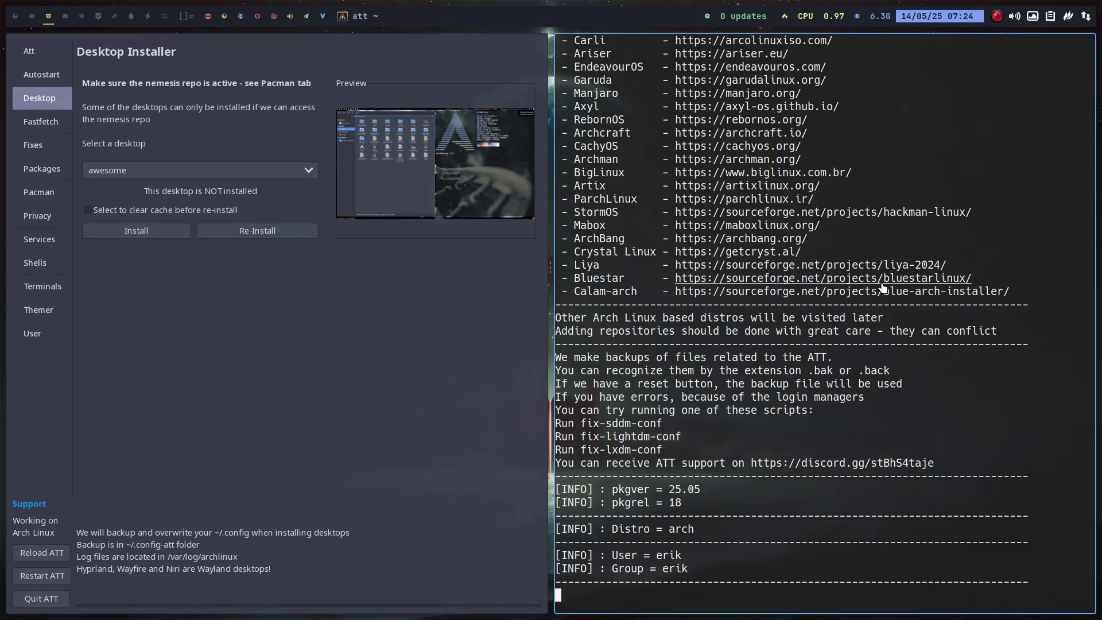
In a new terminal, cd into DATA/arcolinux-nemesis/arcolinux-desktops, then open the tool's desktop list.
{"action": "key", "text": "super+Return"}
{"action": "type", "text": "cd "}
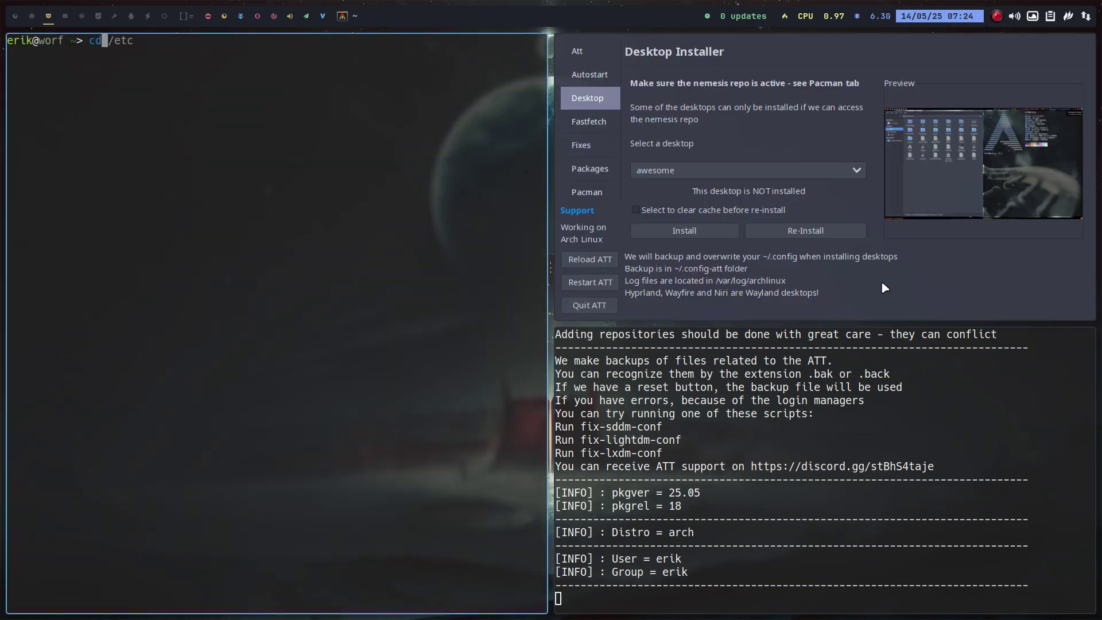
{"action": "type", "text": "D"}
{"action": "key", "text": "Tab"}
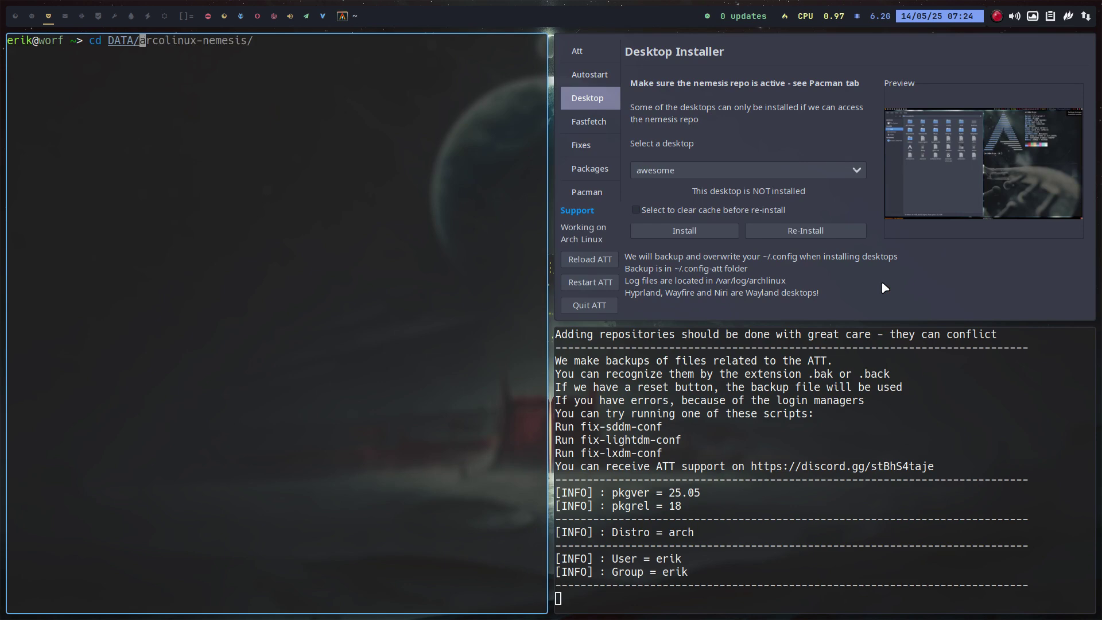
{"action": "key", "text": "Tab"}
{"action": "key", "text": "Right"}
{"action": "type", "text": "arco"}
{"action": "key", "text": "Right"}
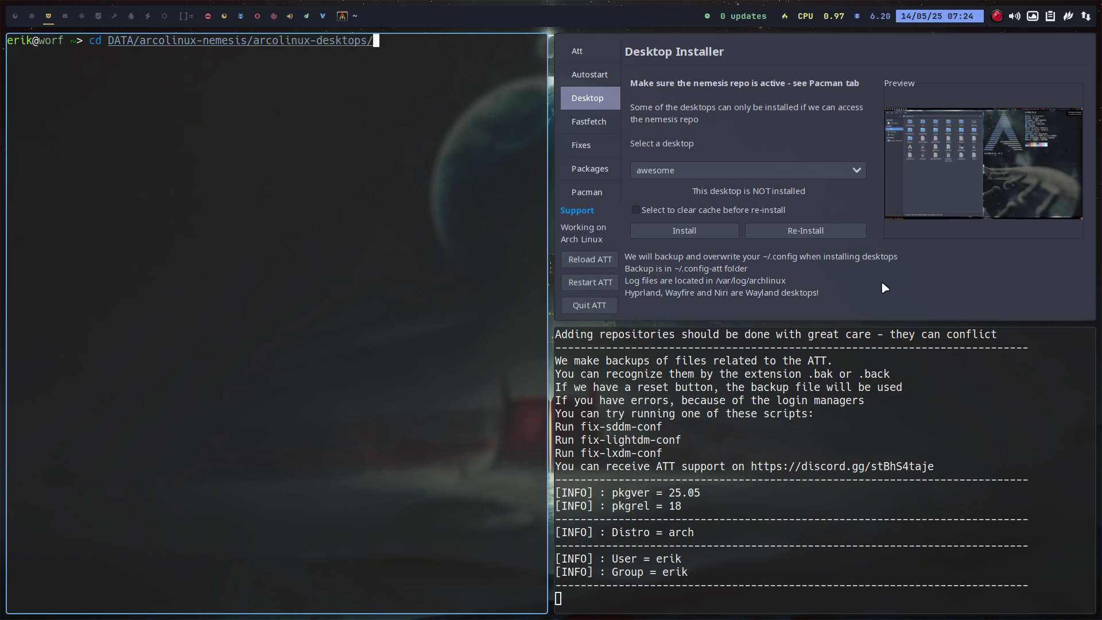
{"action": "key", "text": "Return"}
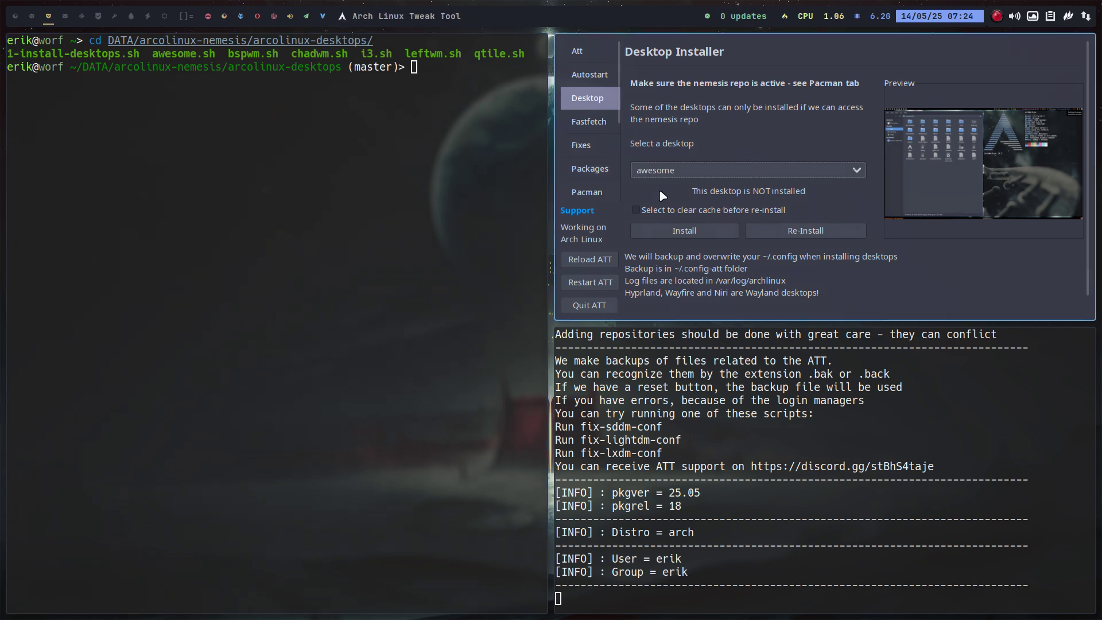
{"action": "left_click", "coordinate": [680, 171]}
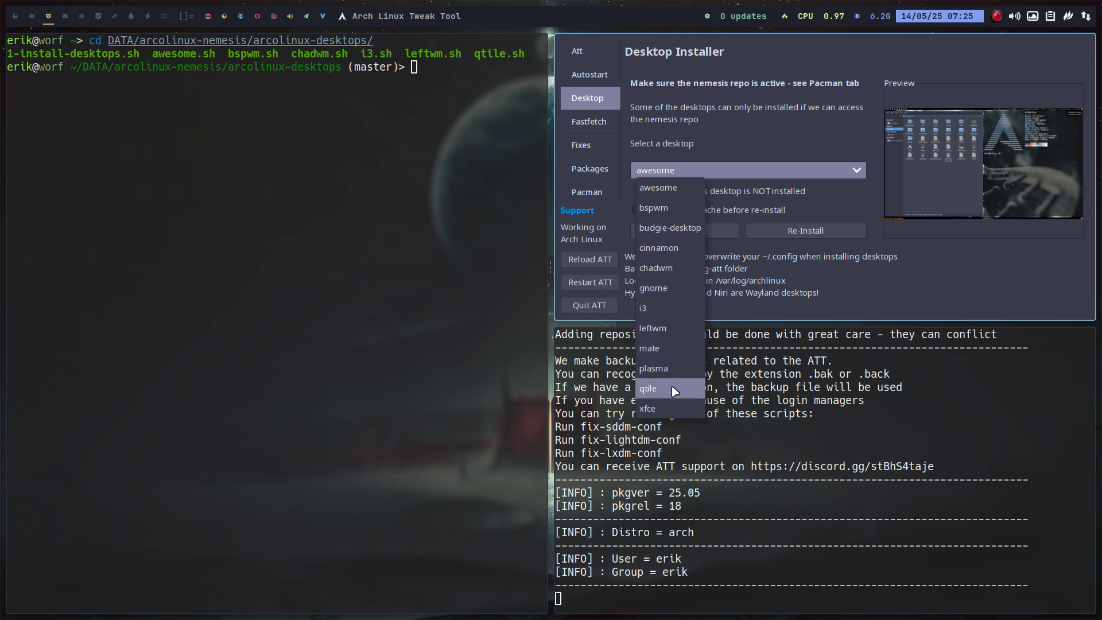
Close the desktop list keeping awesome, and tile the tool full-height on the left.
{"action": "left_click", "coordinate": [914, 298]}
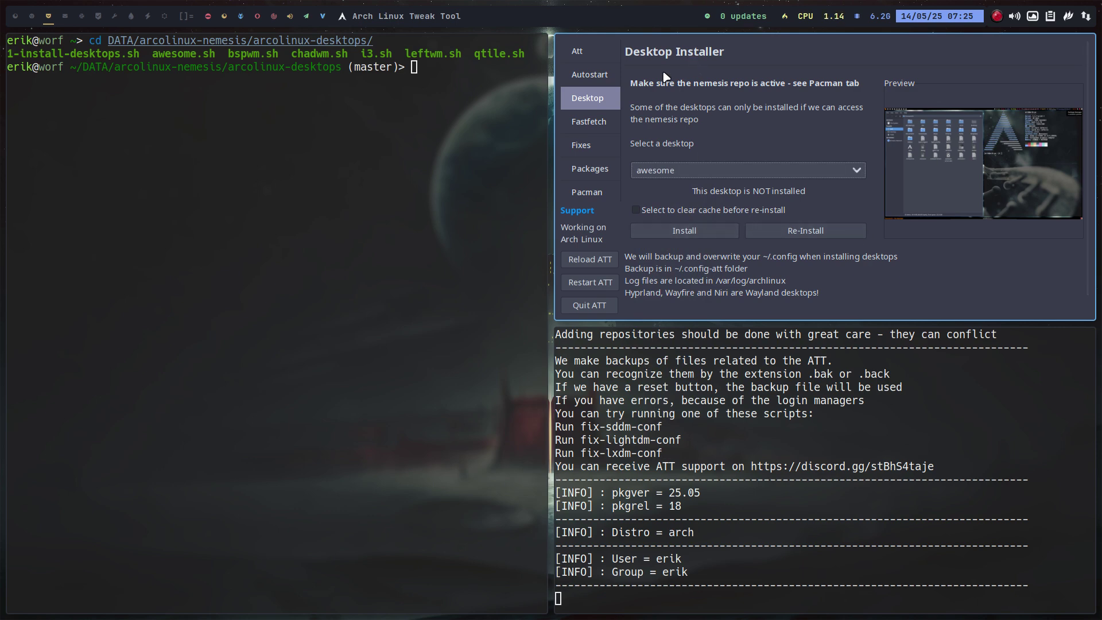
{"action": "left_click_drag", "start_coordinate": [688, 53], "coordinate": [439, 177]}
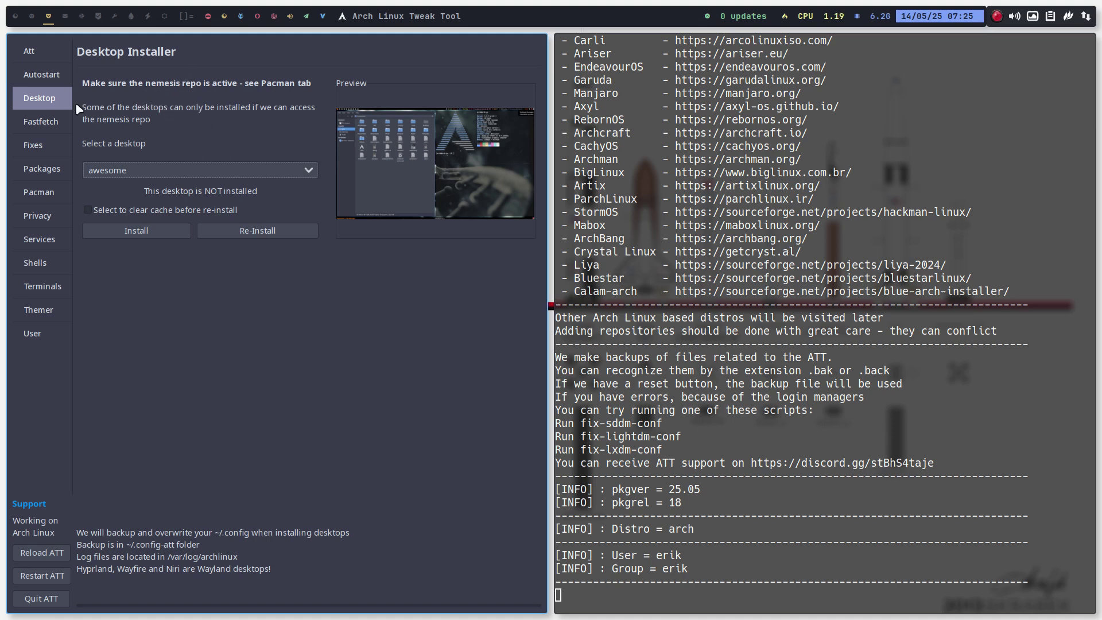
Browse Fastfetch, Fixes, Packages and Pacman, ending on Privacy/Security showing uBlock Origin installed.
{"action": "left_click", "coordinate": [43, 121]}
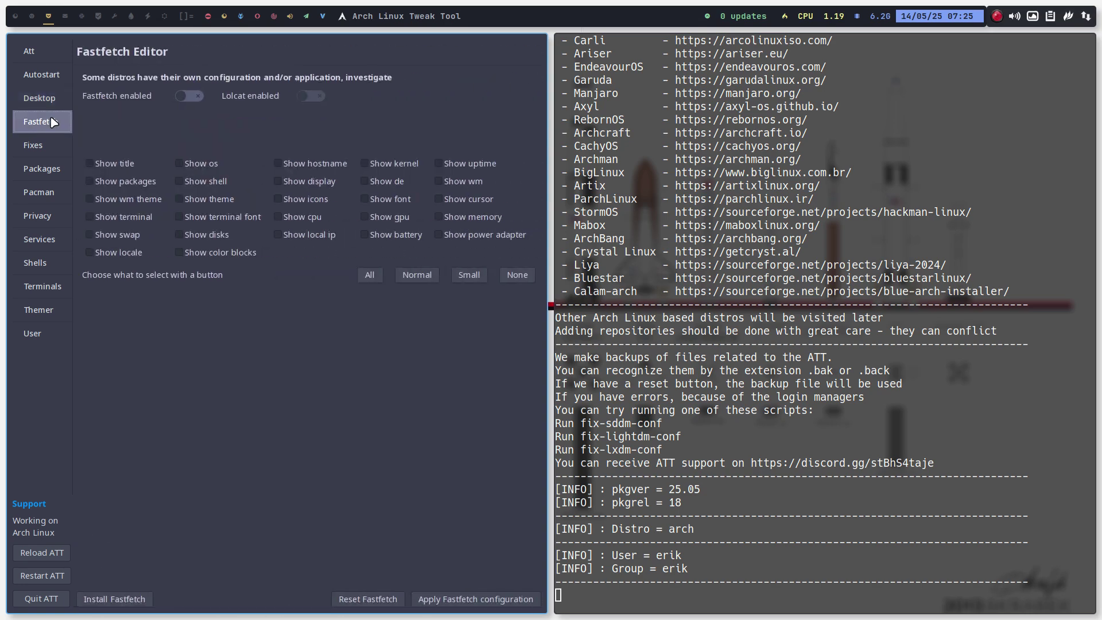
{"action": "left_click", "coordinate": [38, 147]}
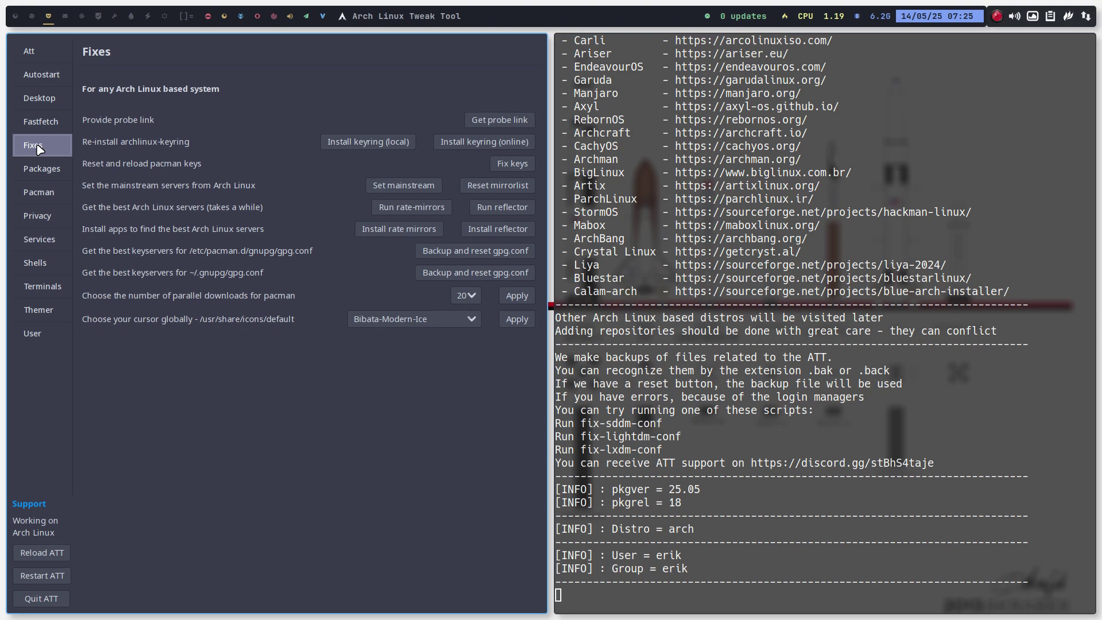
{"action": "left_click", "coordinate": [38, 166]}
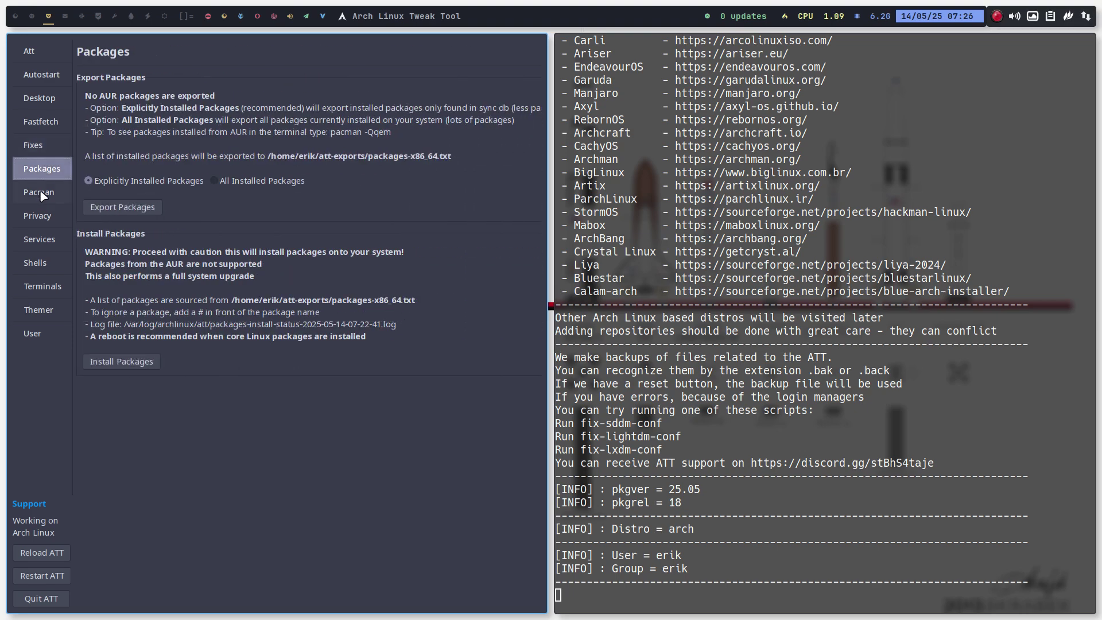
{"action": "left_click", "coordinate": [42, 196]}
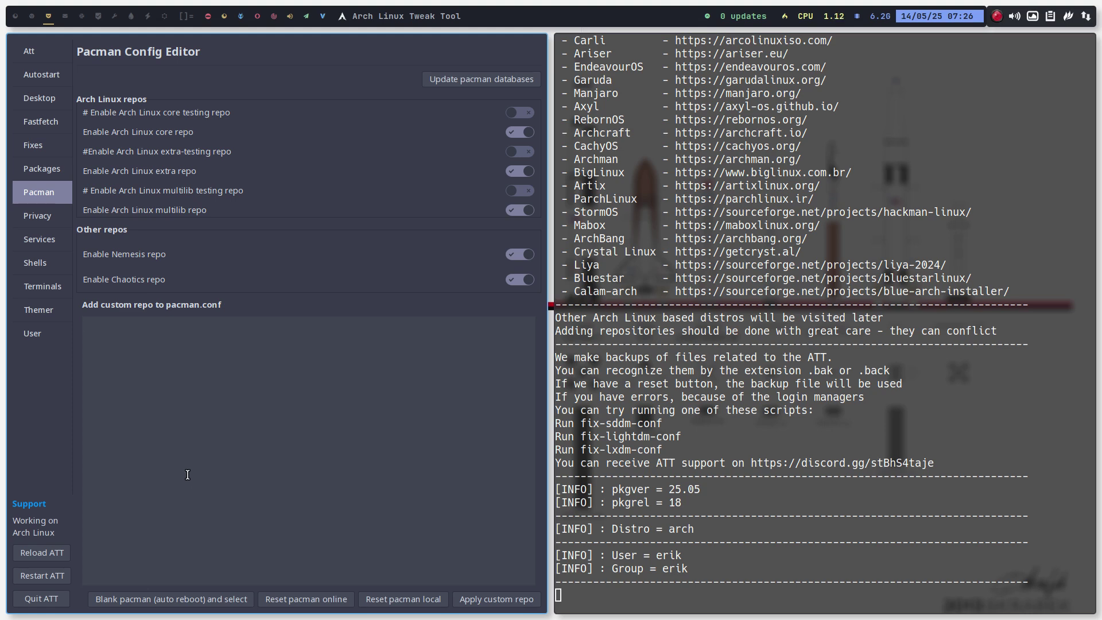
{"action": "left_click", "coordinate": [37, 222]}
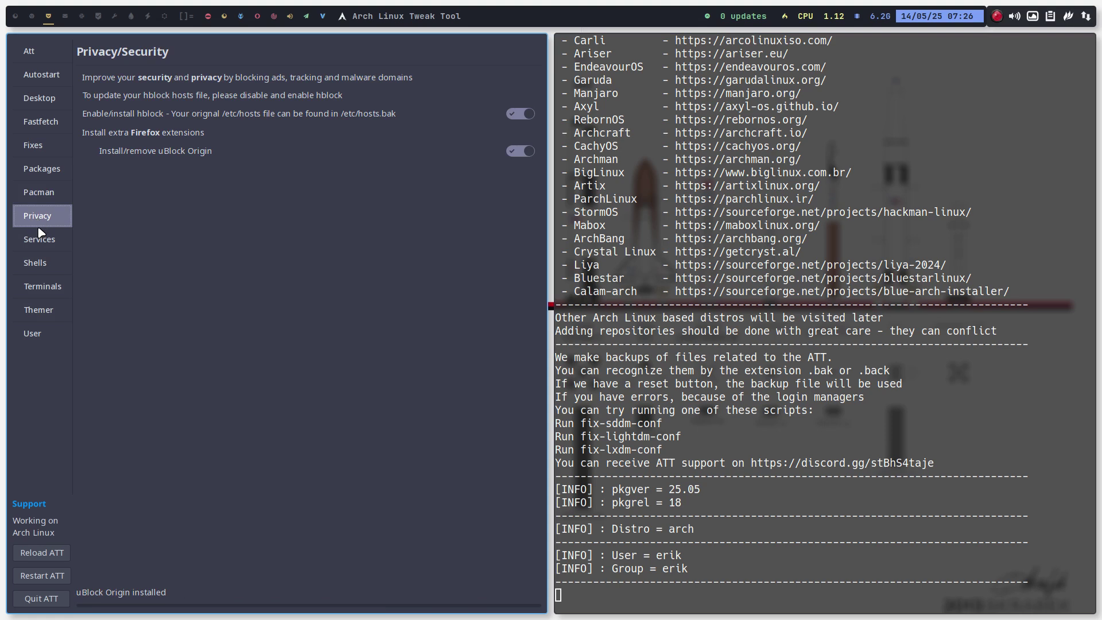
Step through Services, Shells, Terminals, Themer and User pages, toggling between Themer and User.
{"action": "left_click", "coordinate": [39, 238]}
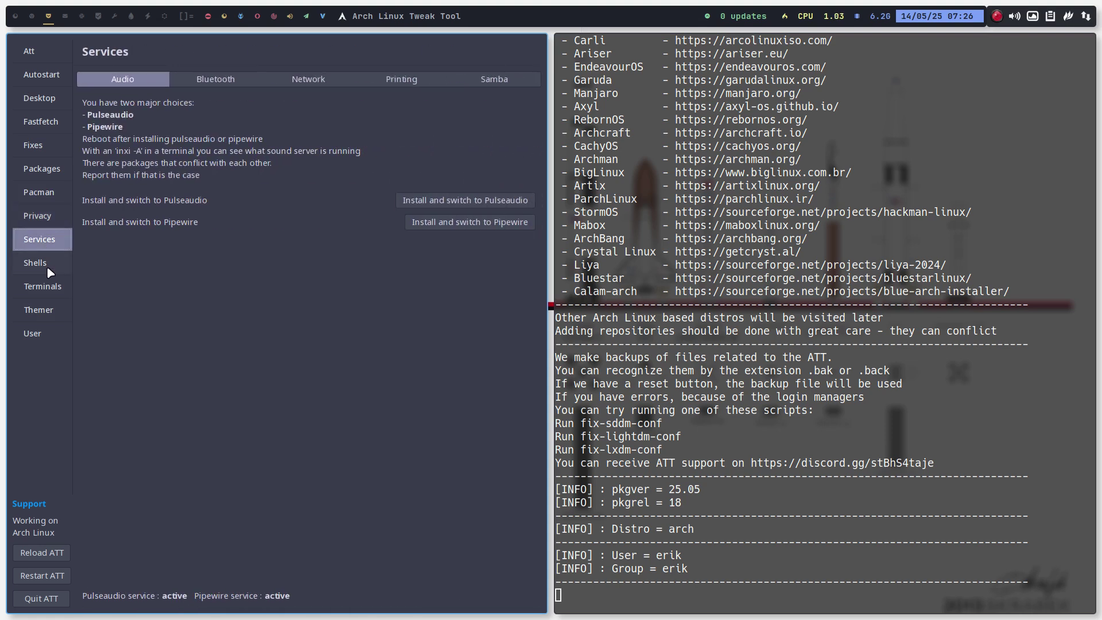
{"action": "left_click", "coordinate": [47, 268]}
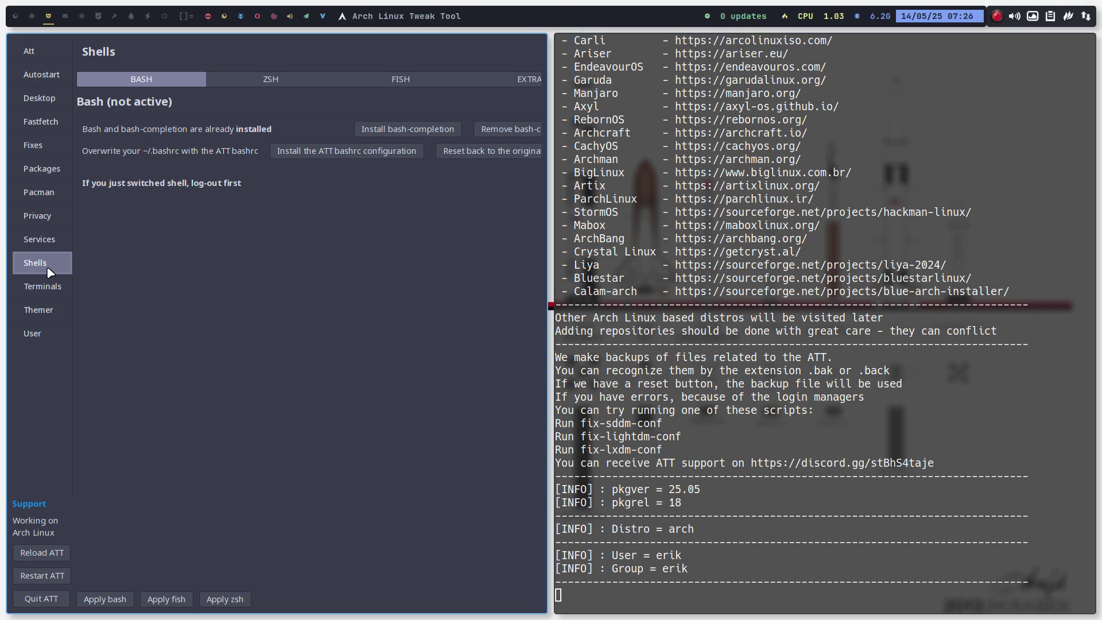
{"action": "left_click", "coordinate": [57, 288]}
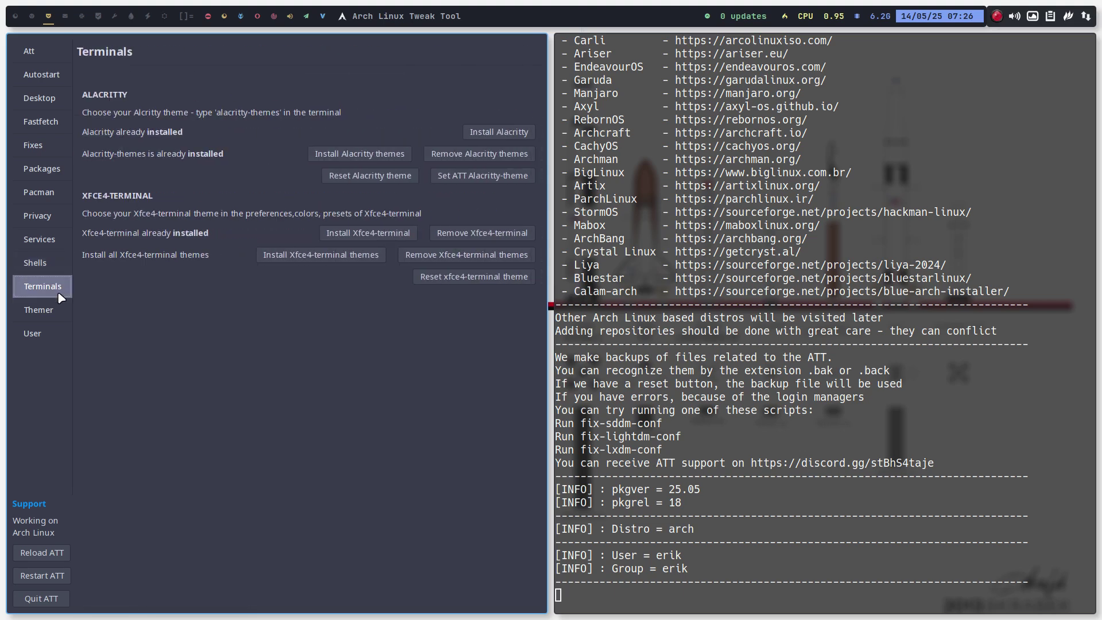
{"action": "left_click", "coordinate": [63, 313]}
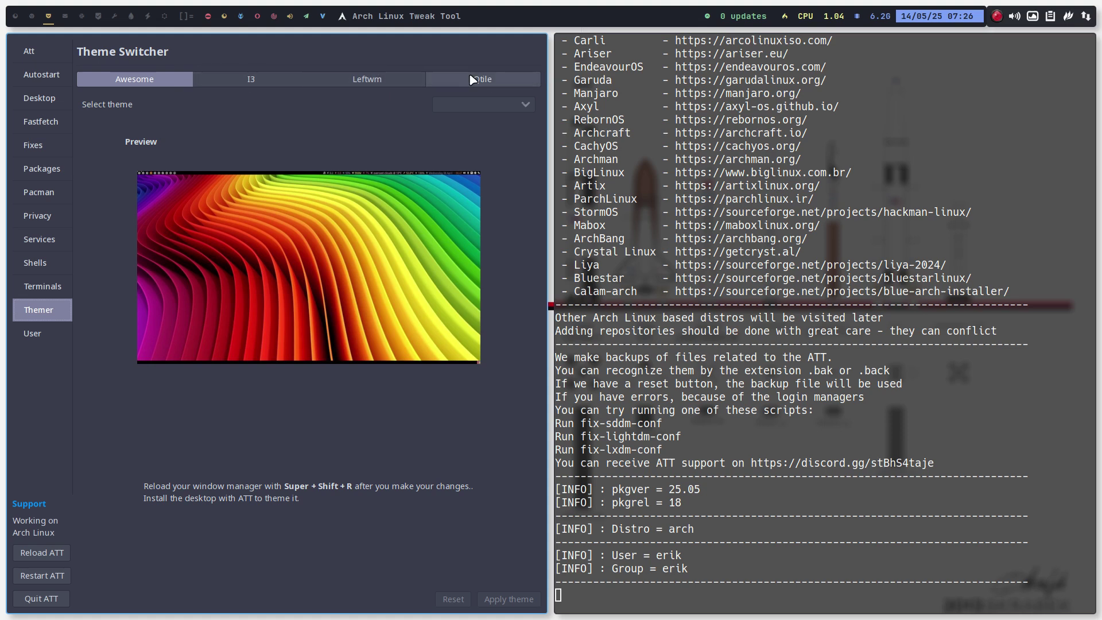
{"action": "left_click", "coordinate": [36, 331]}
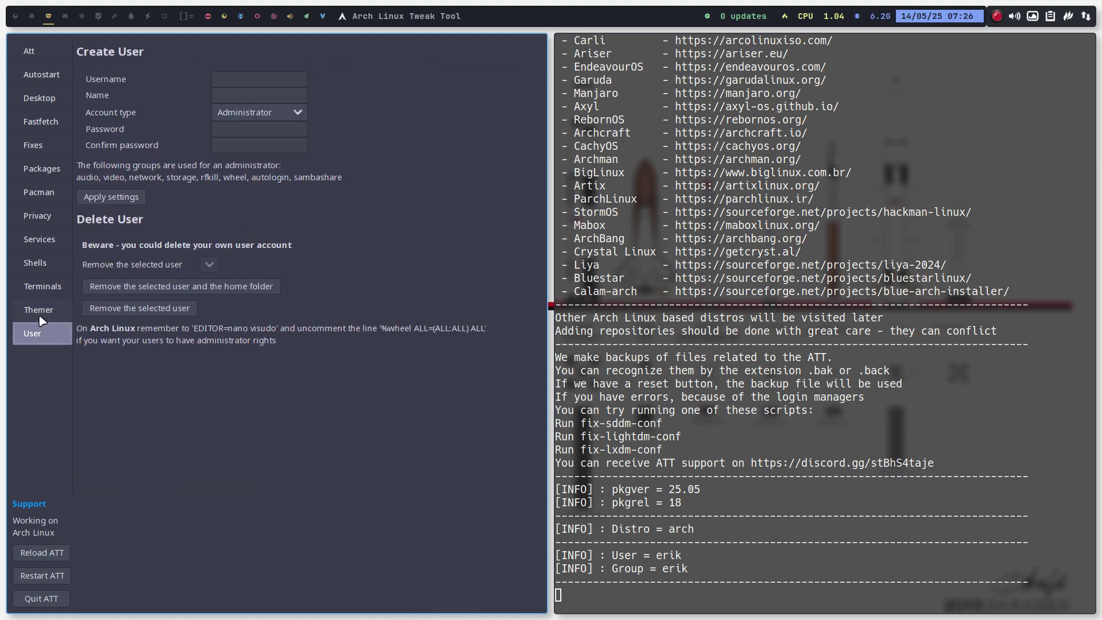
{"action": "left_click", "coordinate": [40, 317]}
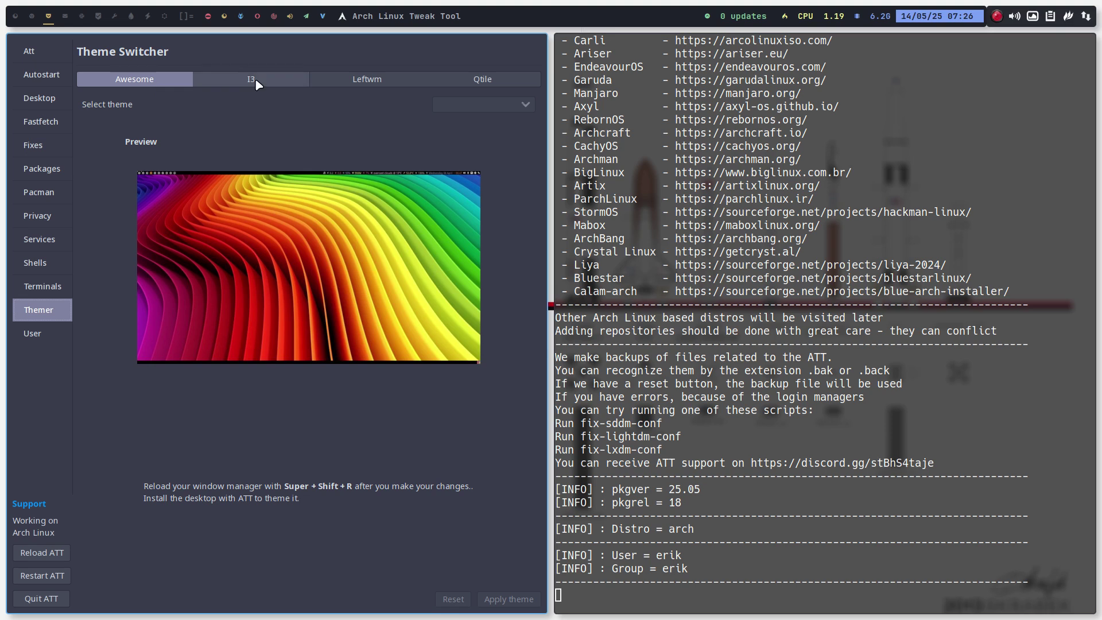
{"action": "left_click", "coordinate": [40, 333]}
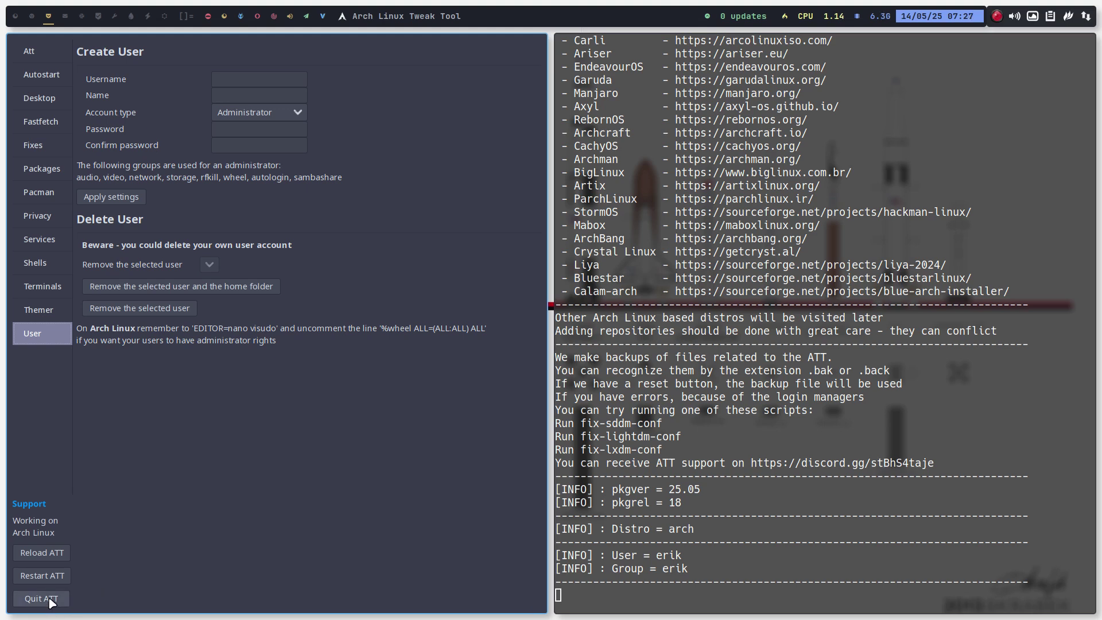
Reopen the twelve-desktop list keeping awesome, then restart the window manager with Super+Shift+R.
{"action": "left_click", "coordinate": [48, 103]}
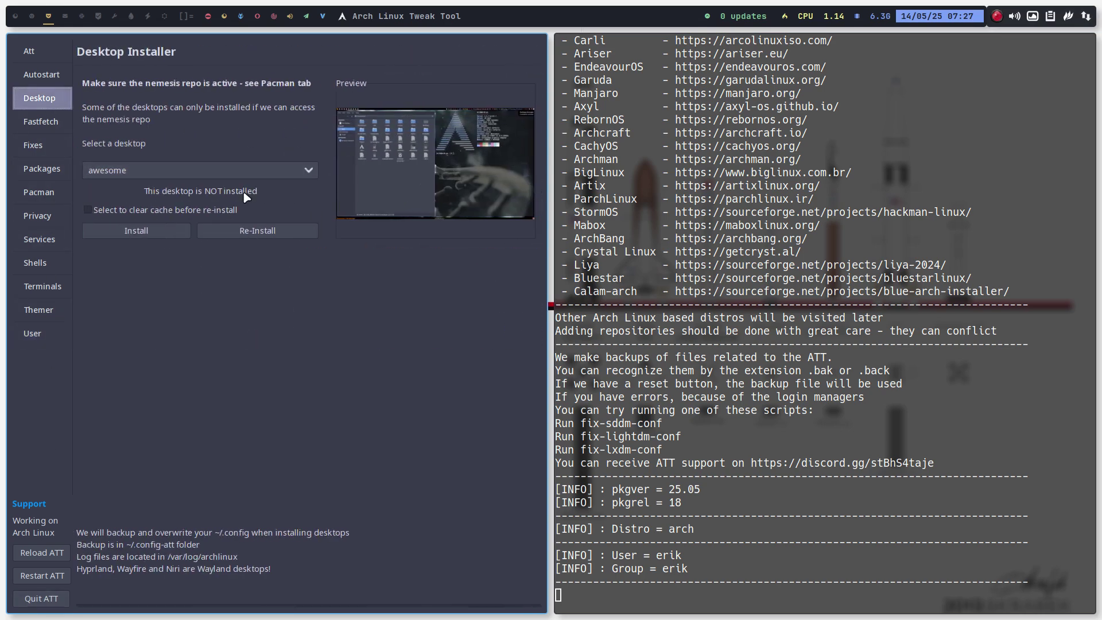
{"action": "left_click", "coordinate": [215, 165]}
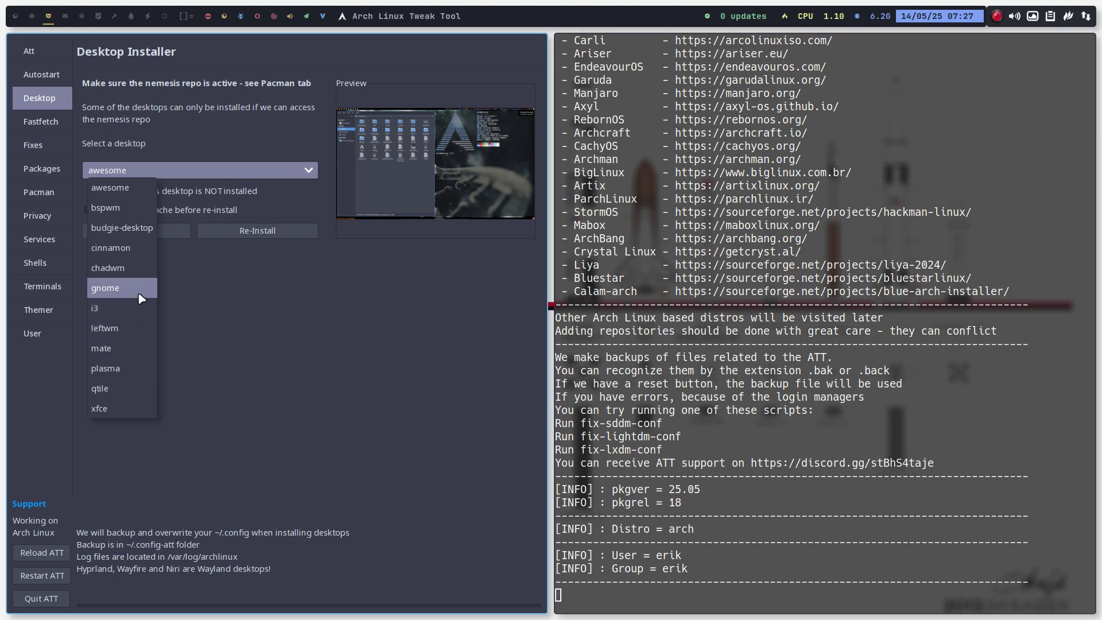
{"action": "left_click", "coordinate": [249, 313]}
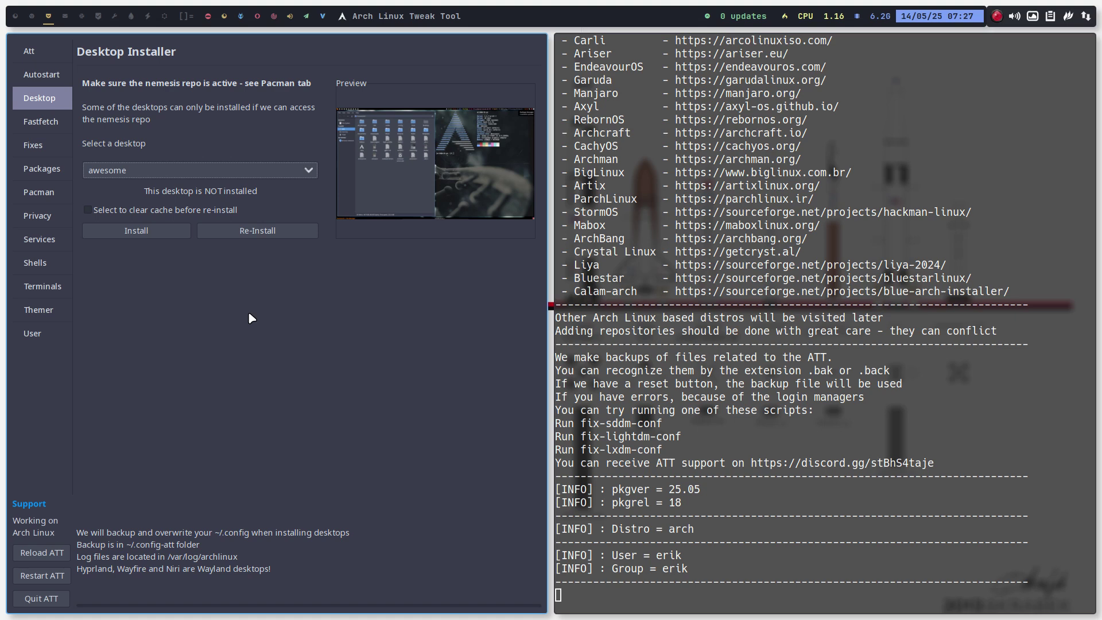
{"action": "key", "text": "super+Right"}
{"action": "key", "text": "super+shift+r"}
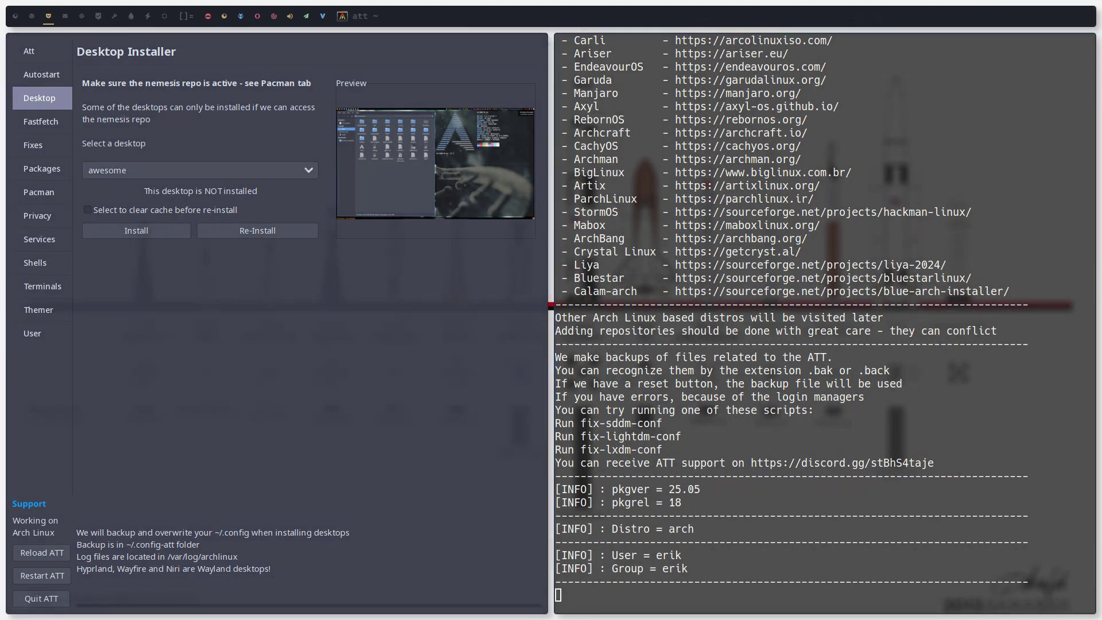